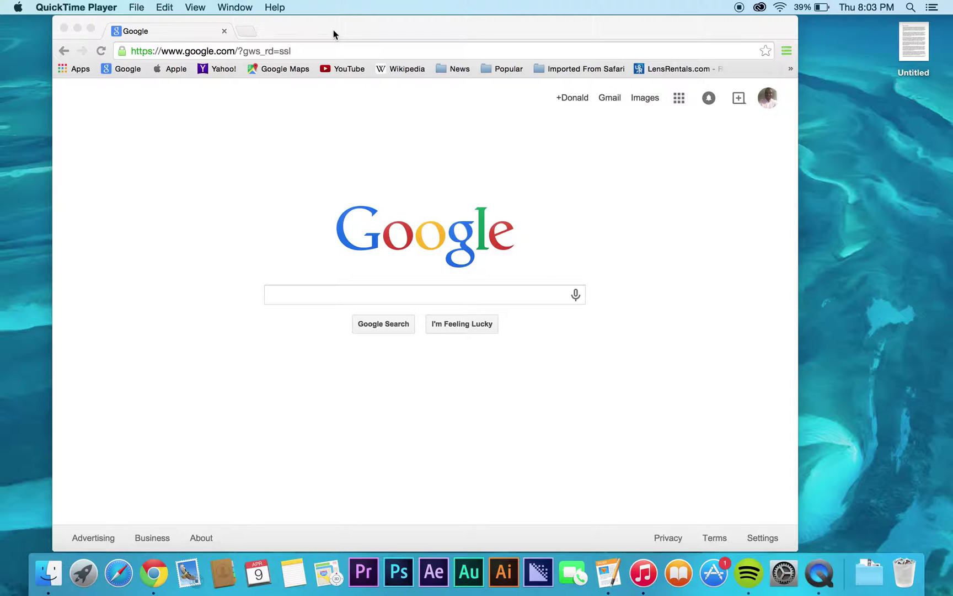
Load bluehost.com in Chrome from the address bar
{"action": "left_click", "coordinate": [313, 50]}
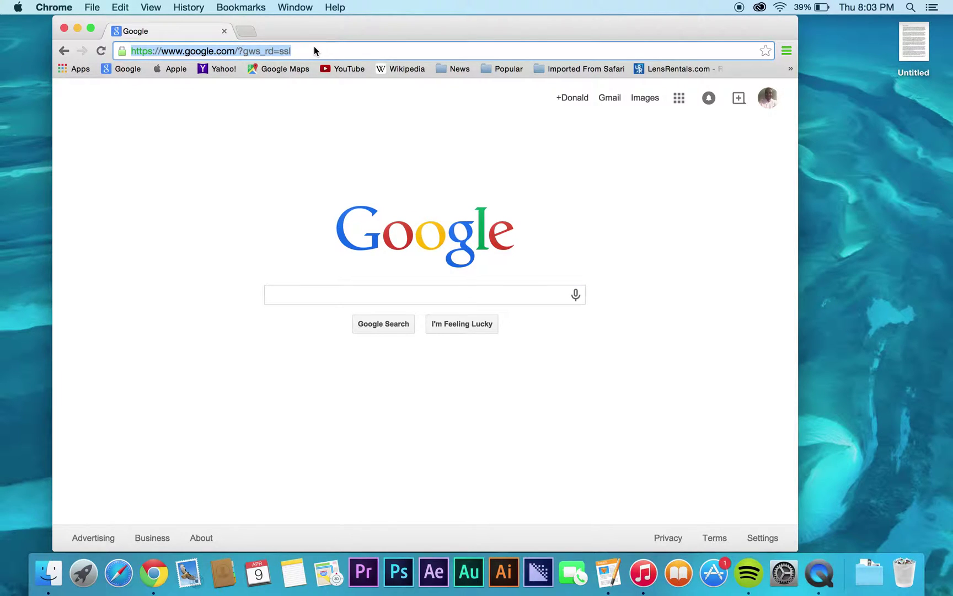
{"action": "type", "text": "bluehost.com"}
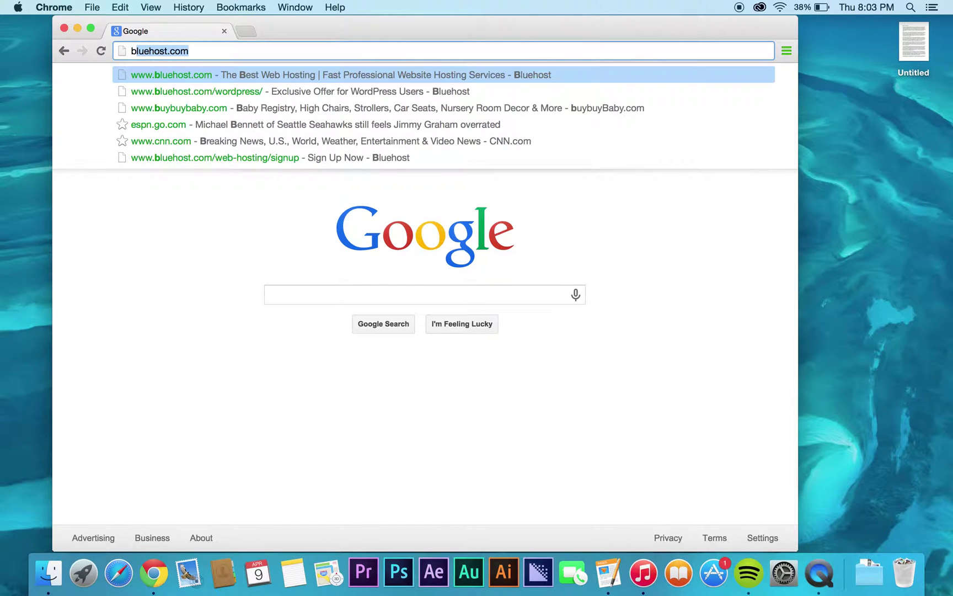
{"action": "key", "text": "Return"}
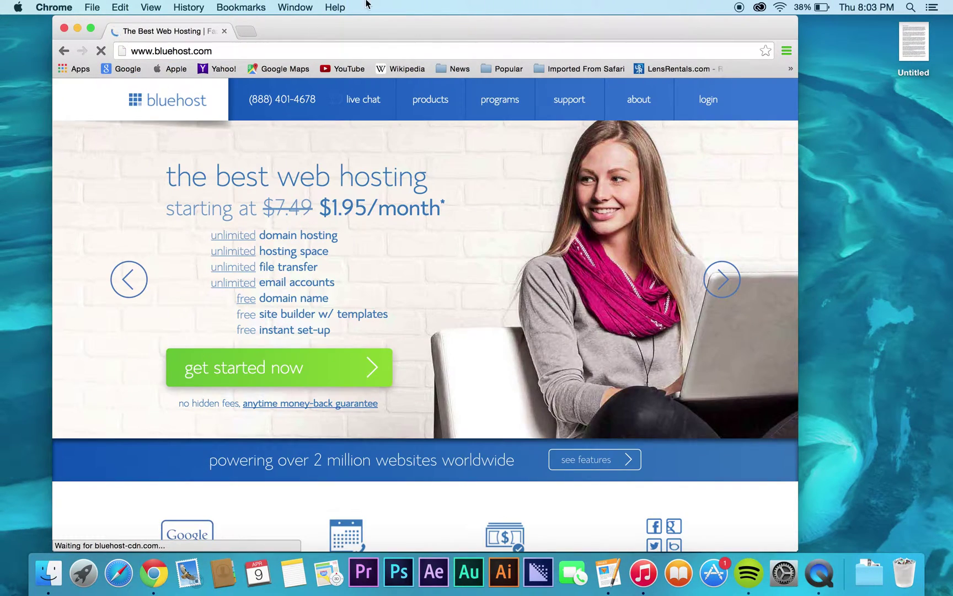
Log in to the Bluehost hosting account, entering the account password
{"action": "left_click", "coordinate": [715, 106]}
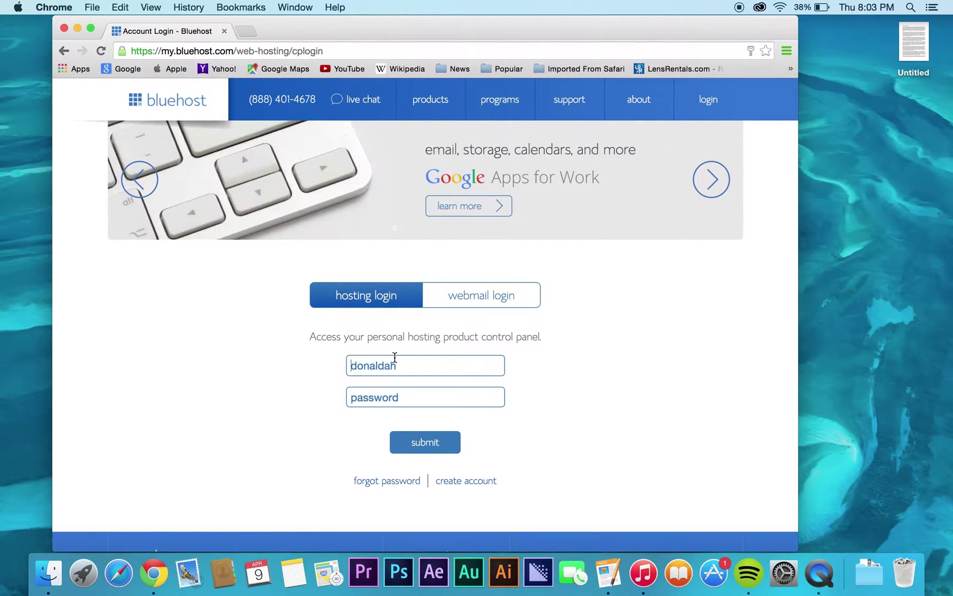
{"action": "left_click", "coordinate": [379, 400]}
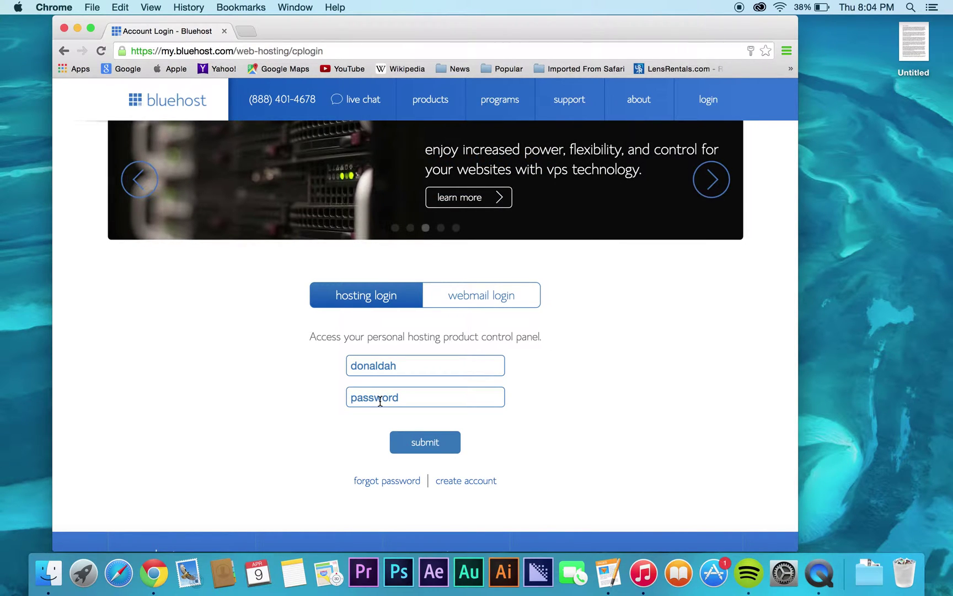
{"action": "type", "text": "••••••"}
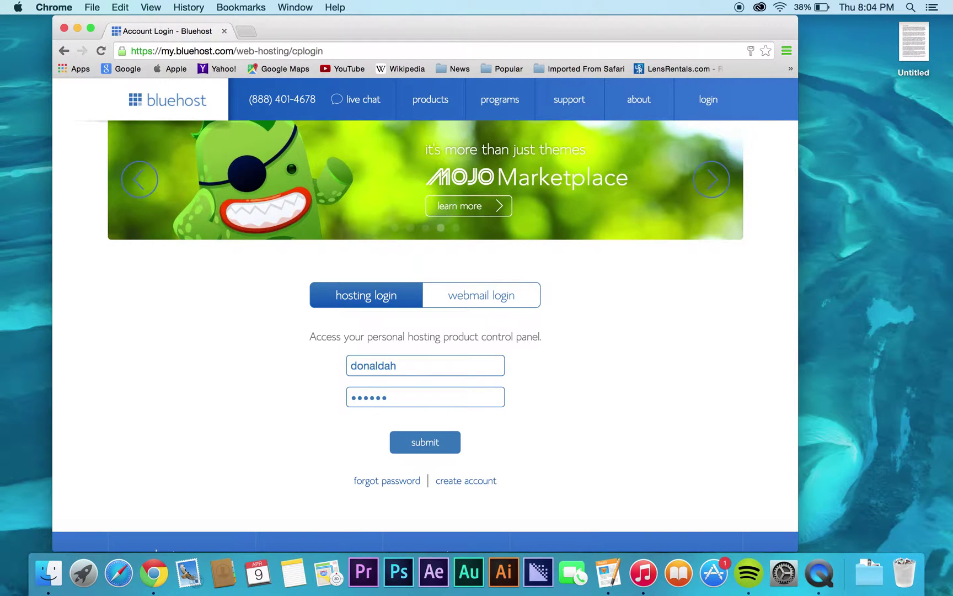
{"action": "type", "text": "••••"}
{"action": "key", "text": "Return"}
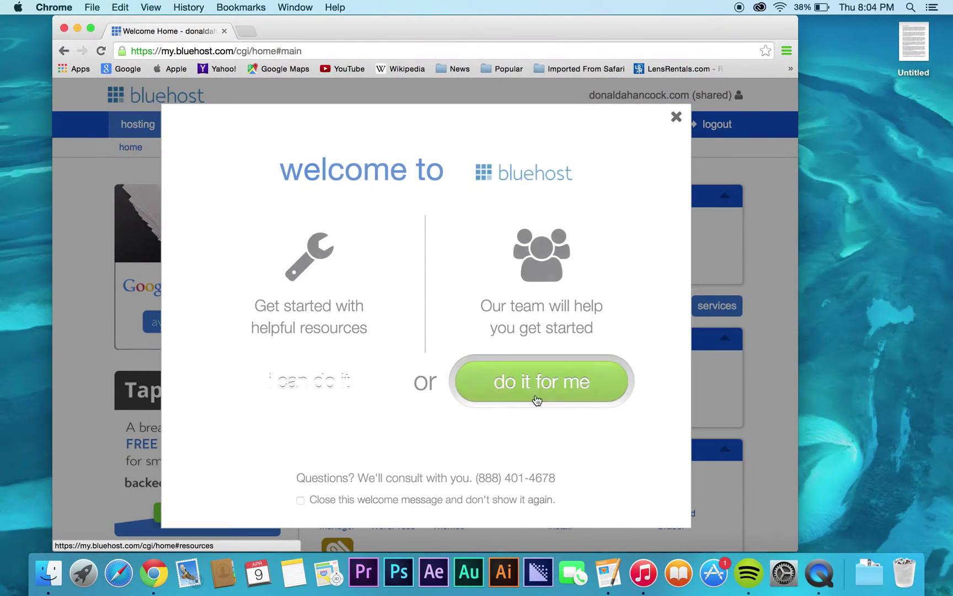
Close the Bluehost welcome dialog with its top-right X
{"action": "left_click", "coordinate": [677, 118]}
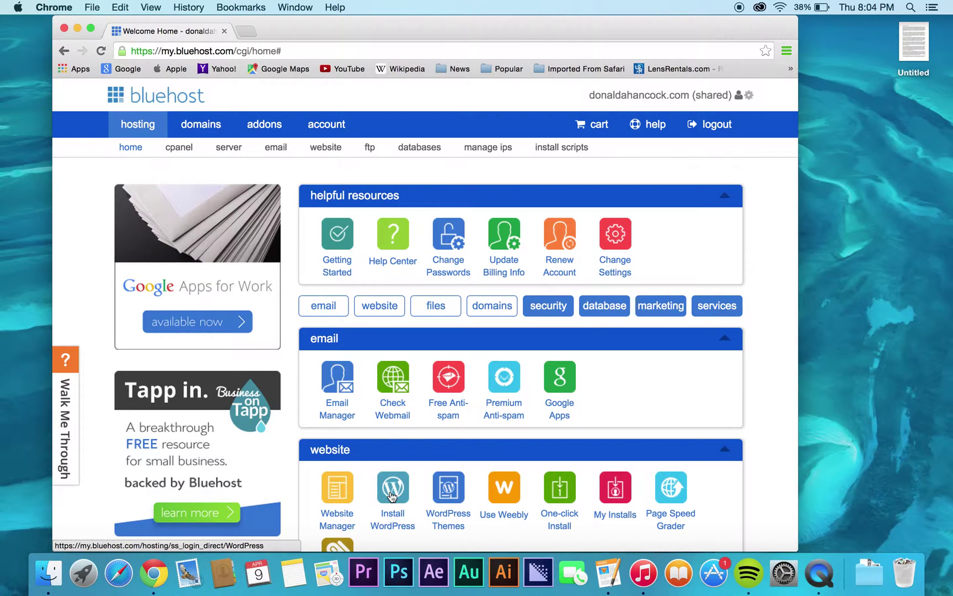
Launch Install WordPress from cPanel's website builders to reach the MOJO Marketplace 4.1.1 install page
{"action": "left_click", "coordinate": [180, 156]}
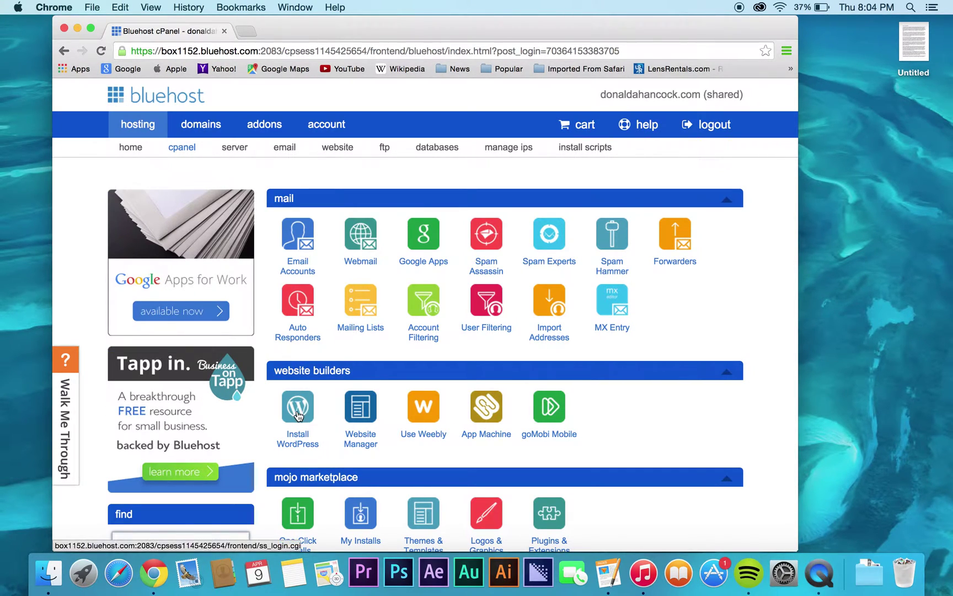
{"action": "left_click", "coordinate": [298, 415]}
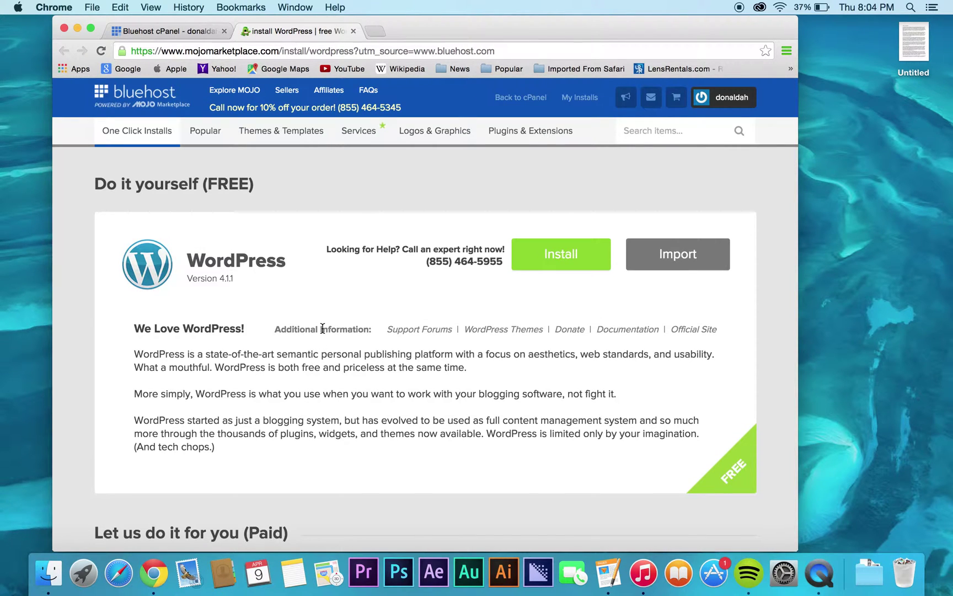
{"action": "scroll", "coordinate": [322, 329], "scroll_direction": "down", "scroll_amount": 10}
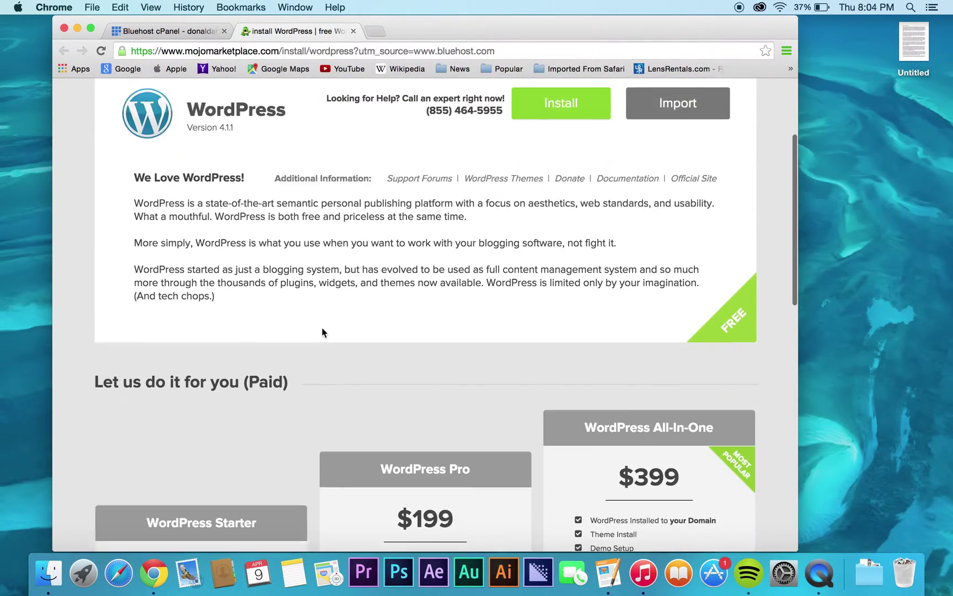
{"action": "scroll", "coordinate": [321, 327], "scroll_direction": "up", "scroll_amount": 8}
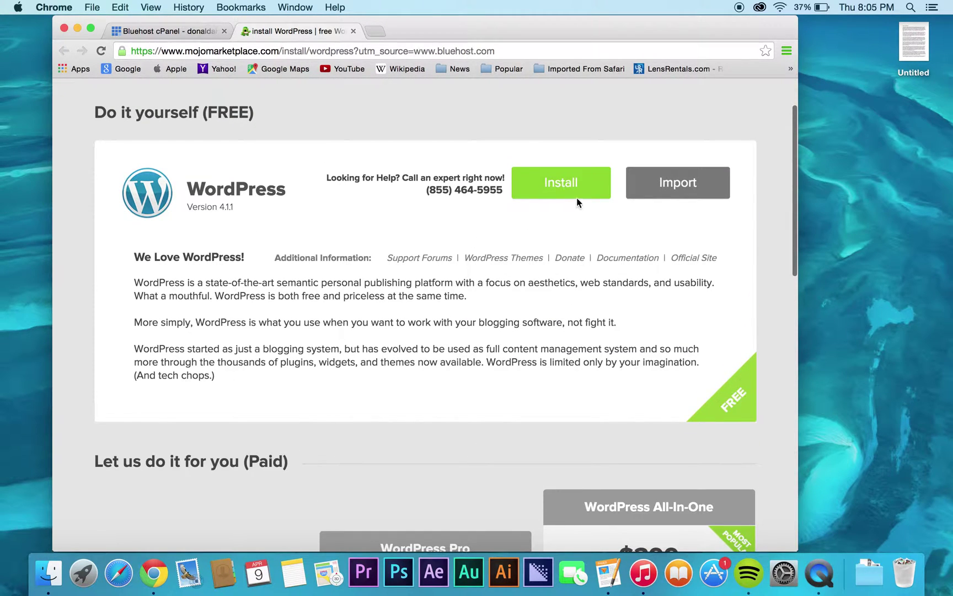
{"action": "scroll", "coordinate": [559, 191], "scroll_direction": "up", "scroll_amount": 3}
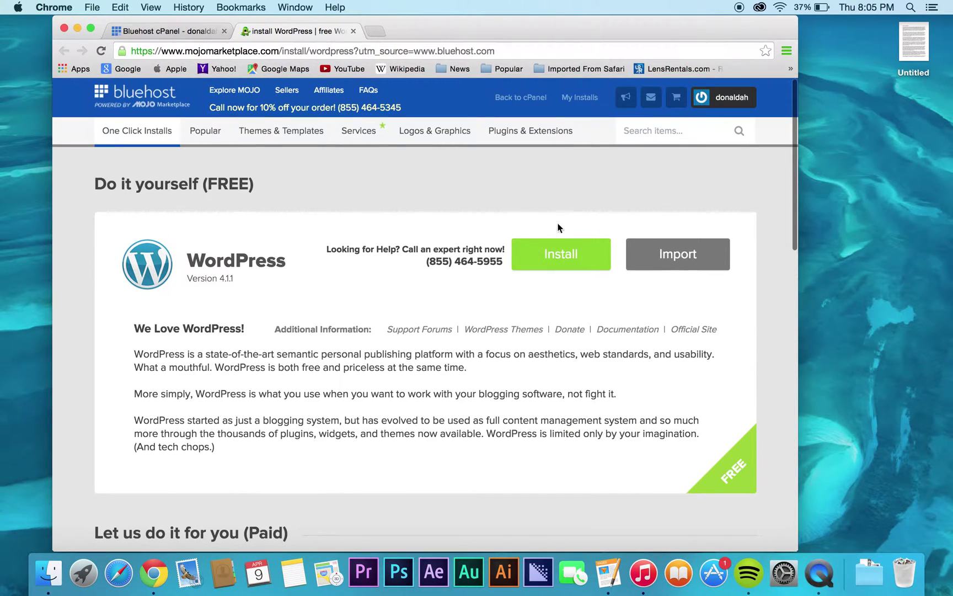
Begin the free install and run Check Domain on the account's domain
{"action": "left_click", "coordinate": [559, 253]}
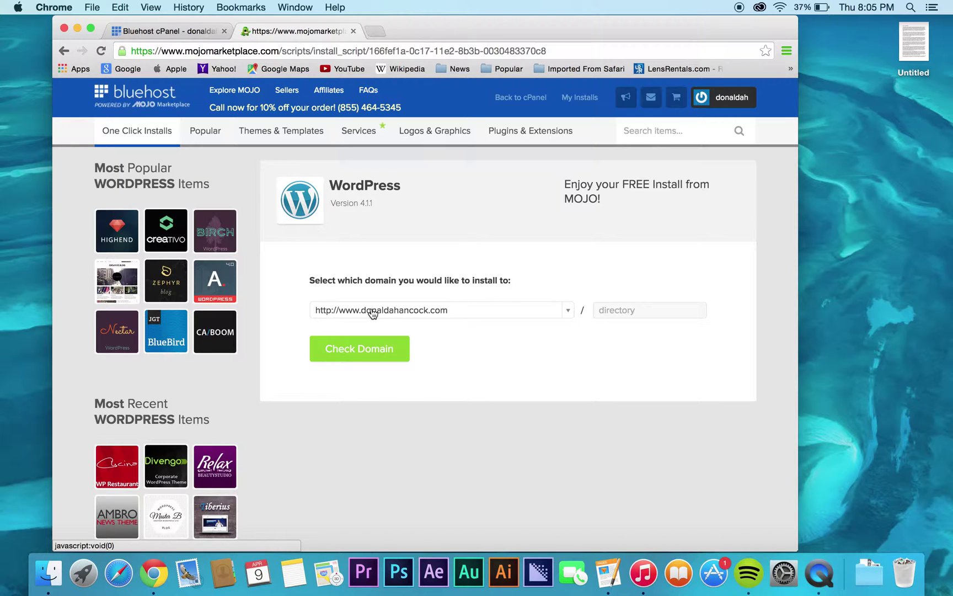
{"action": "left_click", "coordinate": [369, 349]}
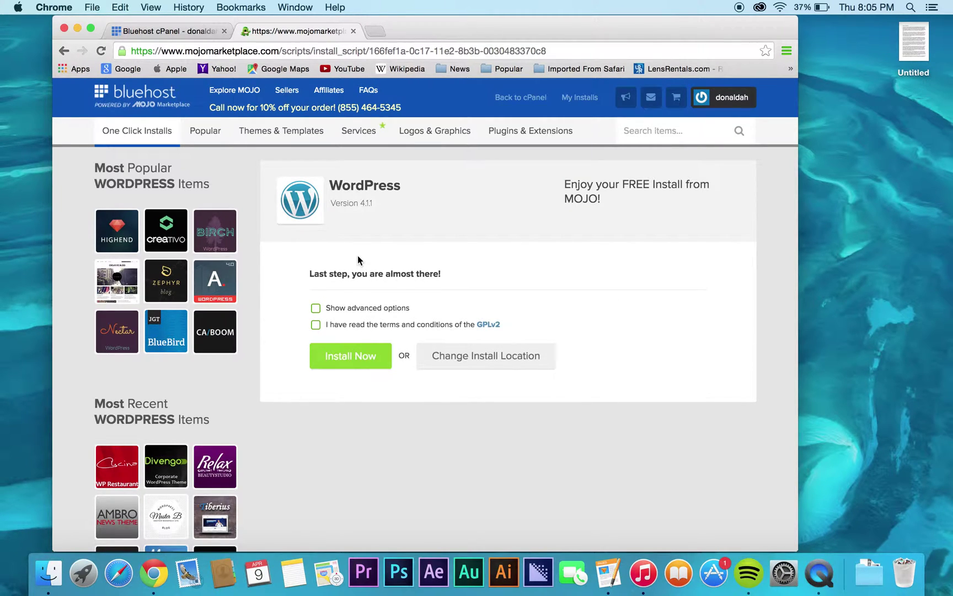
Agree to the GPLv2 terms and show the advanced site name, username and password fields
{"action": "left_click", "coordinate": [316, 324]}
{"action": "left_click", "coordinate": [316, 325]}
{"action": "left_click", "coordinate": [315, 309]}
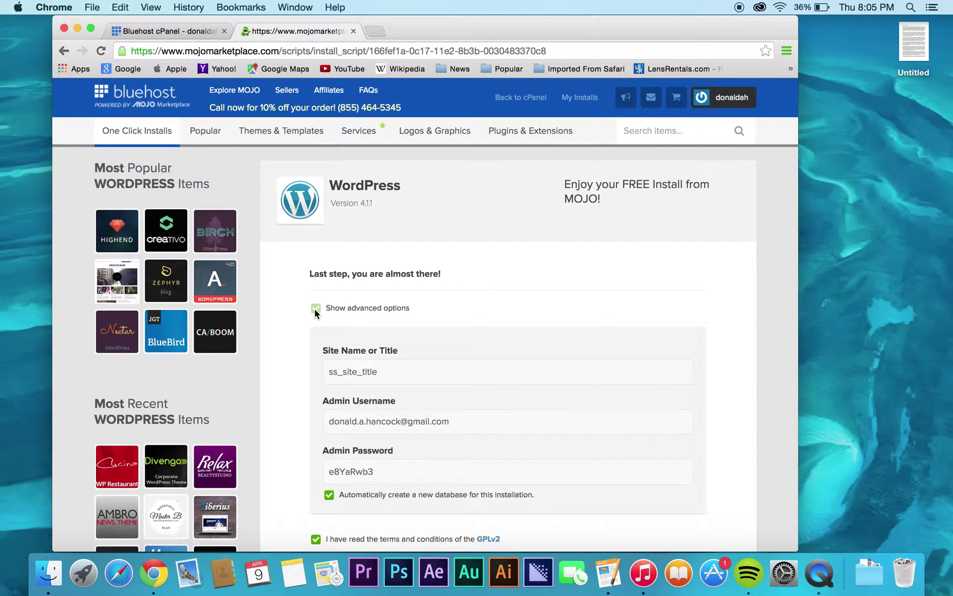
{"action": "scroll", "coordinate": [340, 312], "scroll_direction": "down", "scroll_amount": 2}
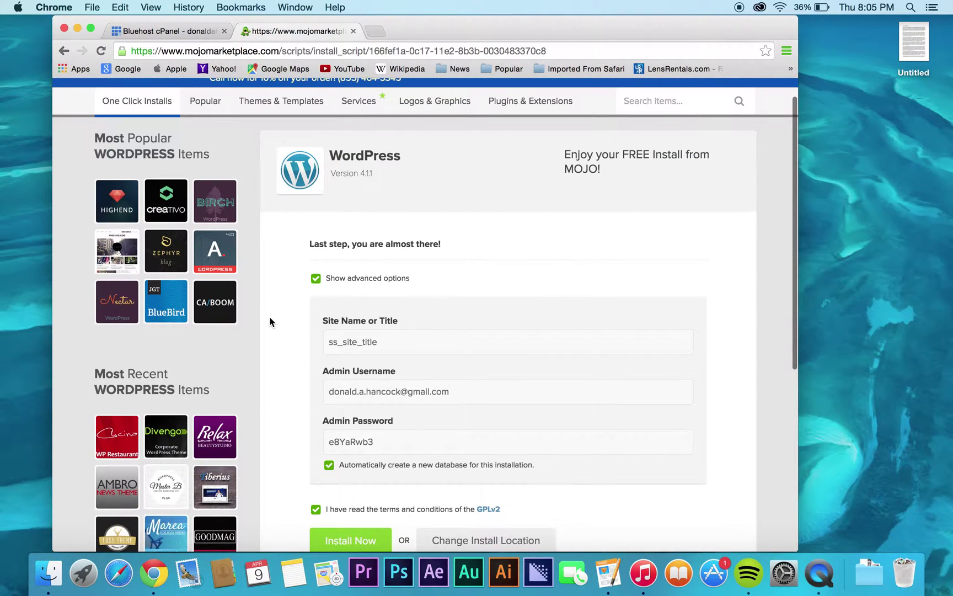
{"action": "scroll", "coordinate": [270, 321], "scroll_direction": "down", "scroll_amount": 4}
{"action": "scroll", "coordinate": [270, 321], "scroll_direction": "up", "scroll_amount": 6}
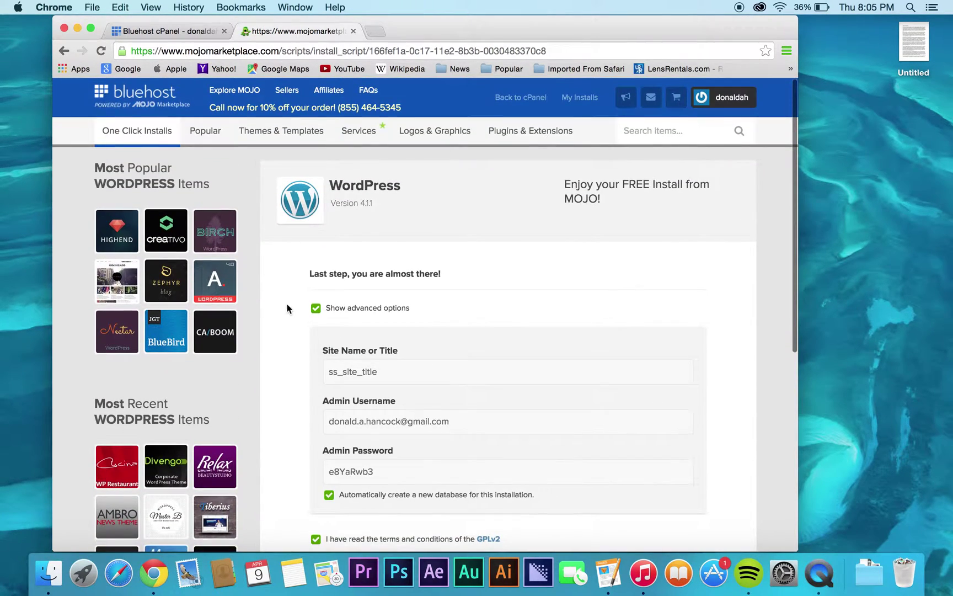
Select the generated admin password, then switch 'Show advanced options' off
{"action": "left_click", "coordinate": [316, 308]}
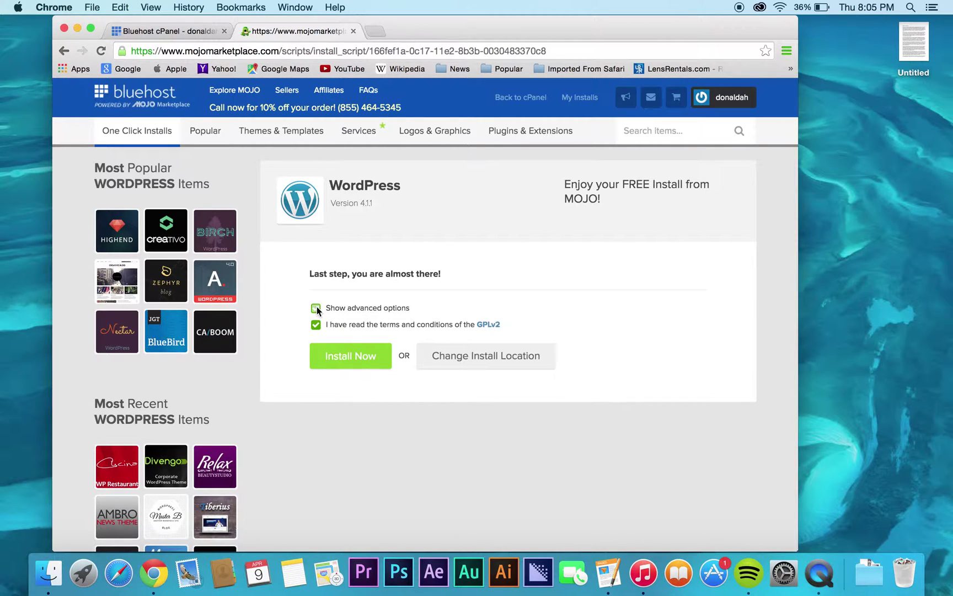
{"action": "left_click", "coordinate": [316, 309]}
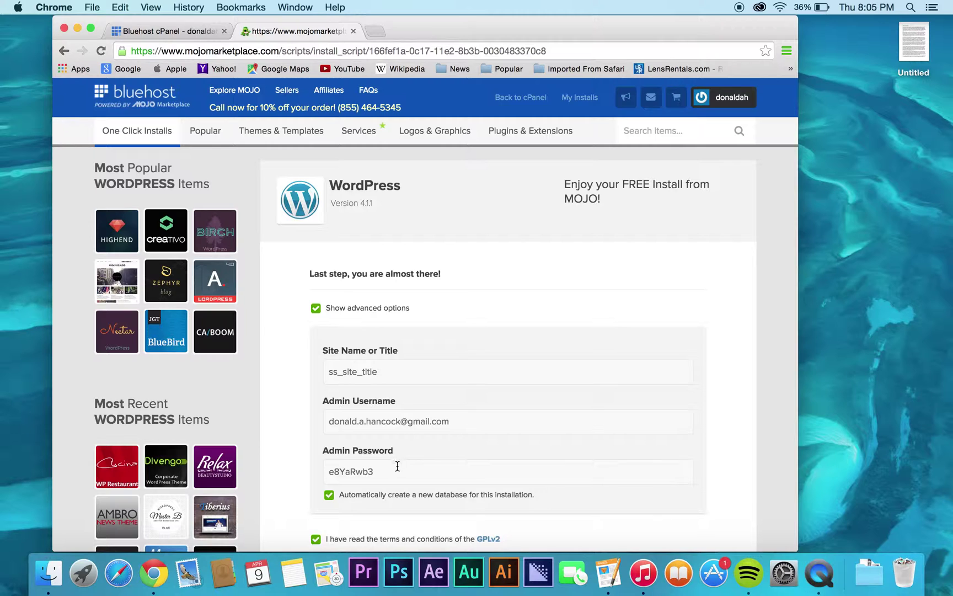
{"action": "left_click_drag", "start_coordinate": [420, 470], "coordinate": [316, 467]}
{"action": "key", "text": "super+c"}
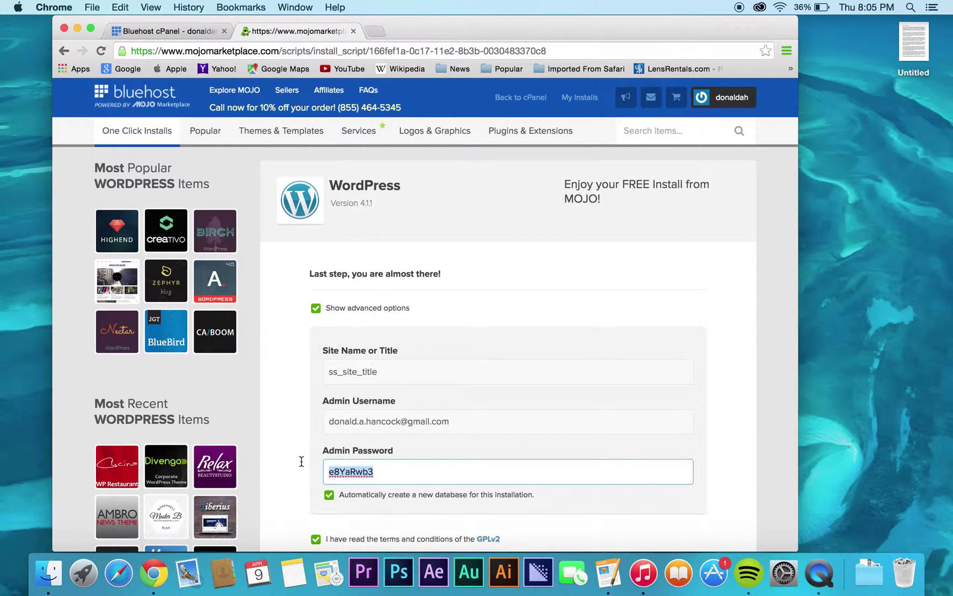
{"action": "left_click", "coordinate": [314, 317]}
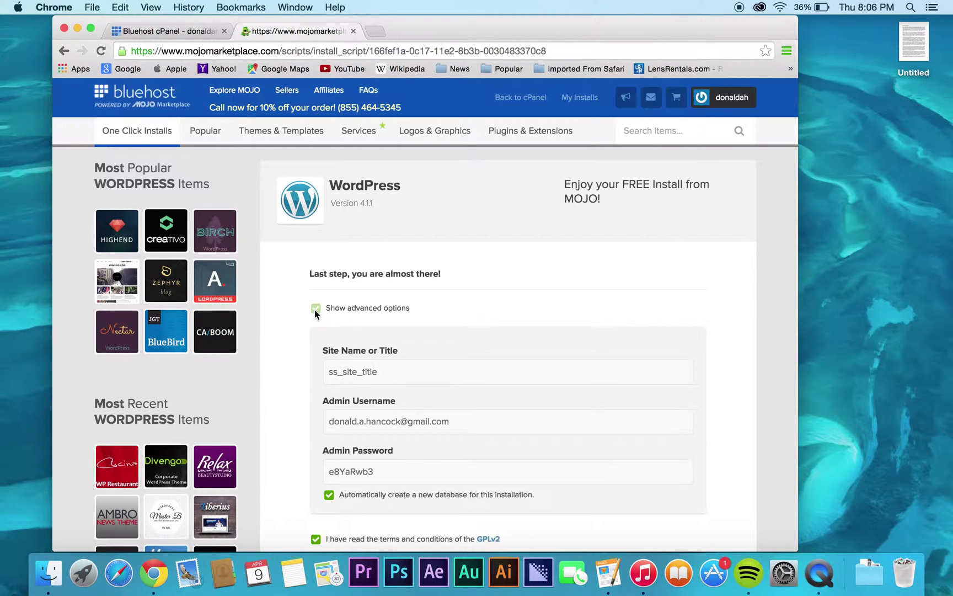
{"action": "left_click", "coordinate": [315, 310]}
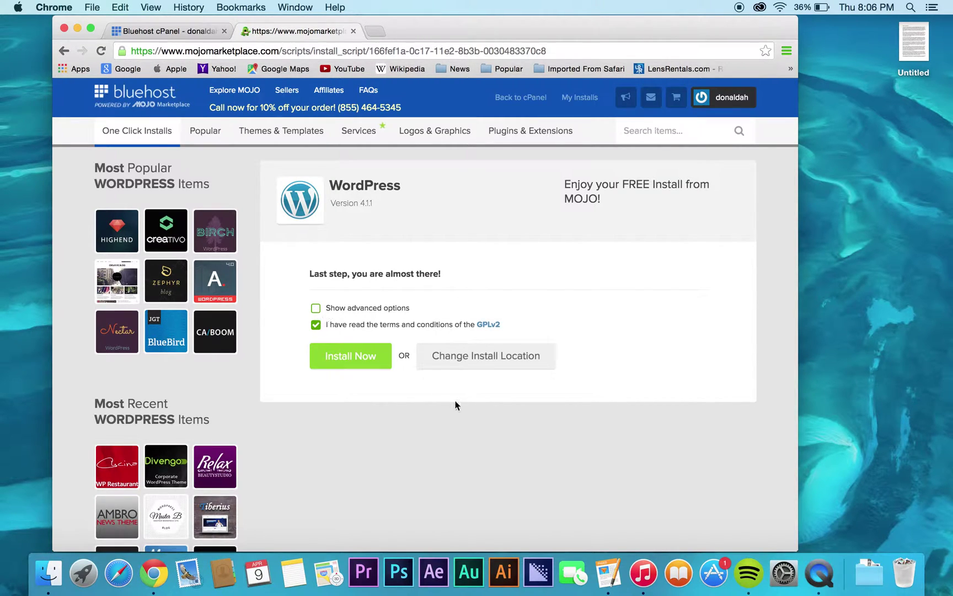
Paste the generated admin password on a new line in the Pages notes, then return to Chrome
{"action": "left_click", "coordinate": [597, 575]}
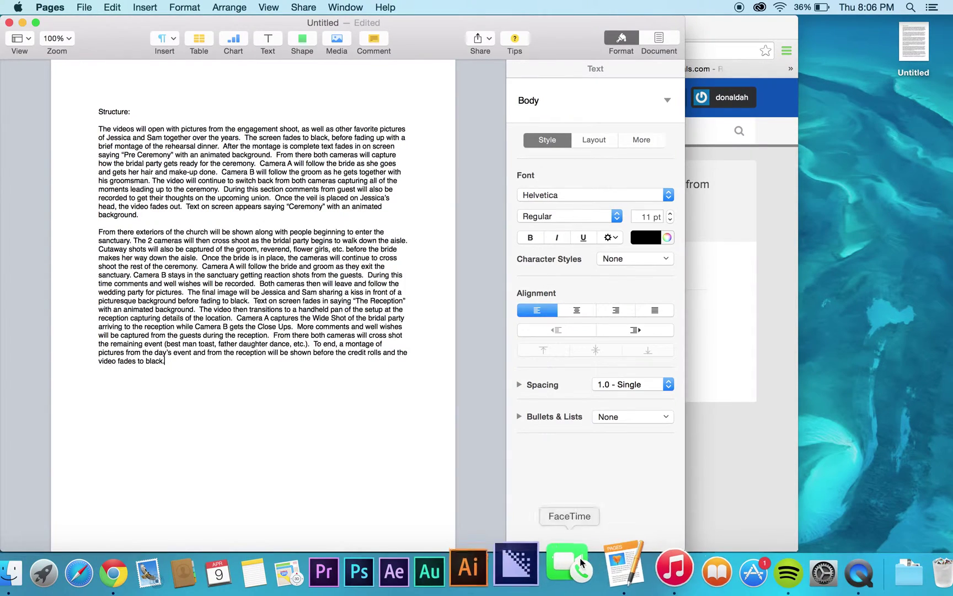
{"action": "key", "text": "Return"}
{"action": "key", "text": "Return"}
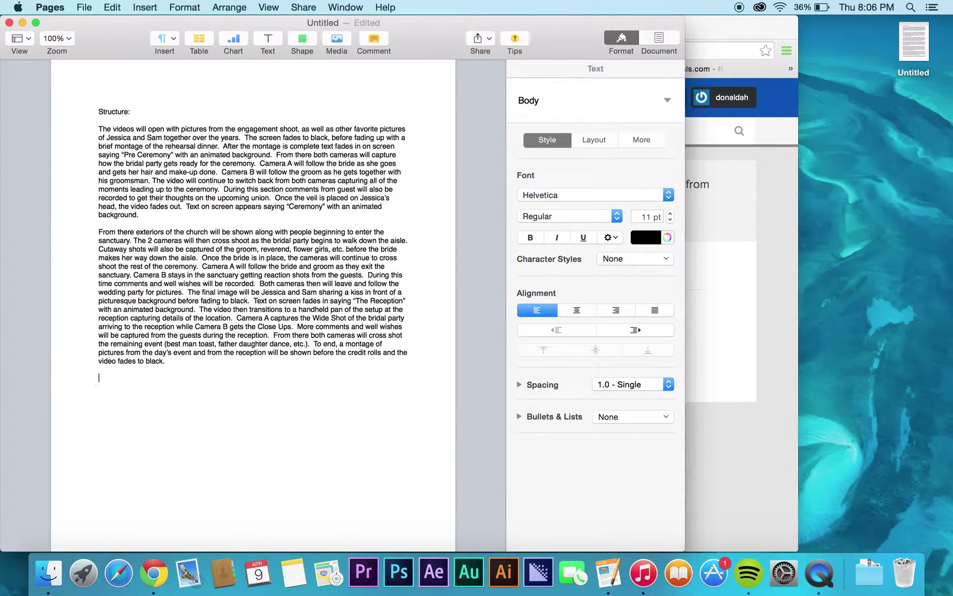
{"action": "key", "text": "super+v"}
{"action": "left_click", "coordinate": [746, 23]}
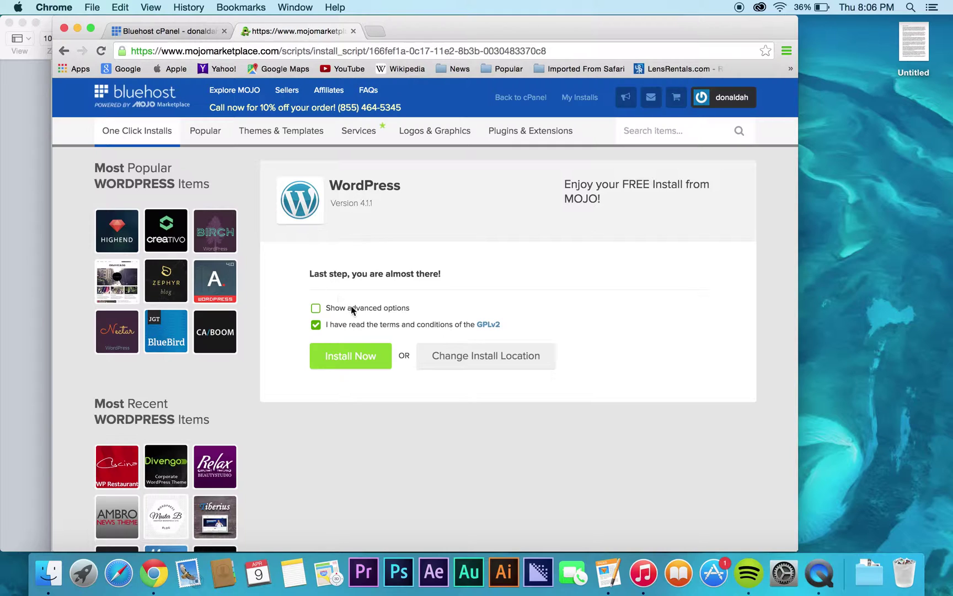
Start the WordPress installation with the green Install Now button
{"action": "left_click", "coordinate": [356, 360]}
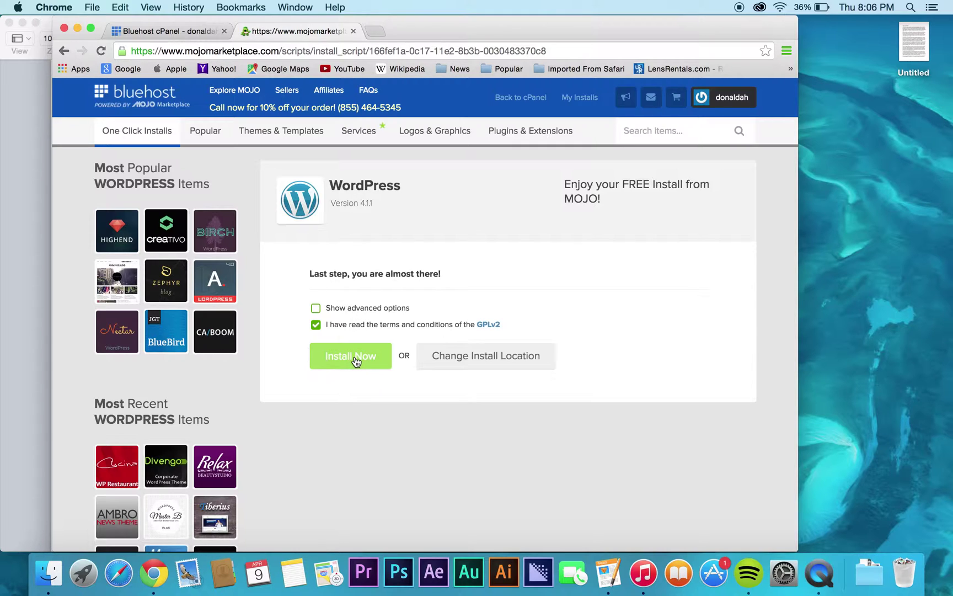
{"action": "left_click", "coordinate": [356, 361]}
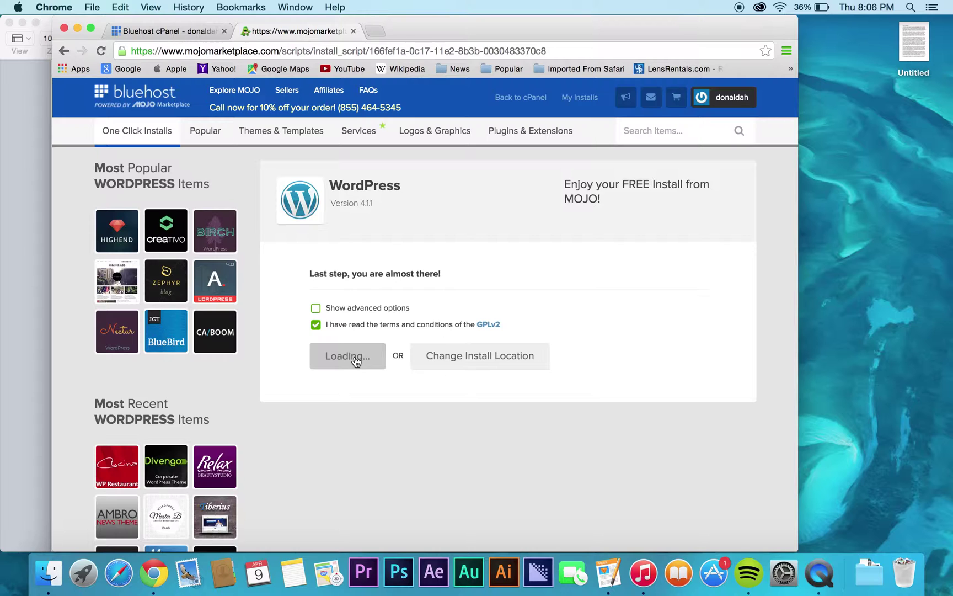
{"action": "scroll", "coordinate": [354, 286], "scroll_direction": "down", "scroll_amount": 5}
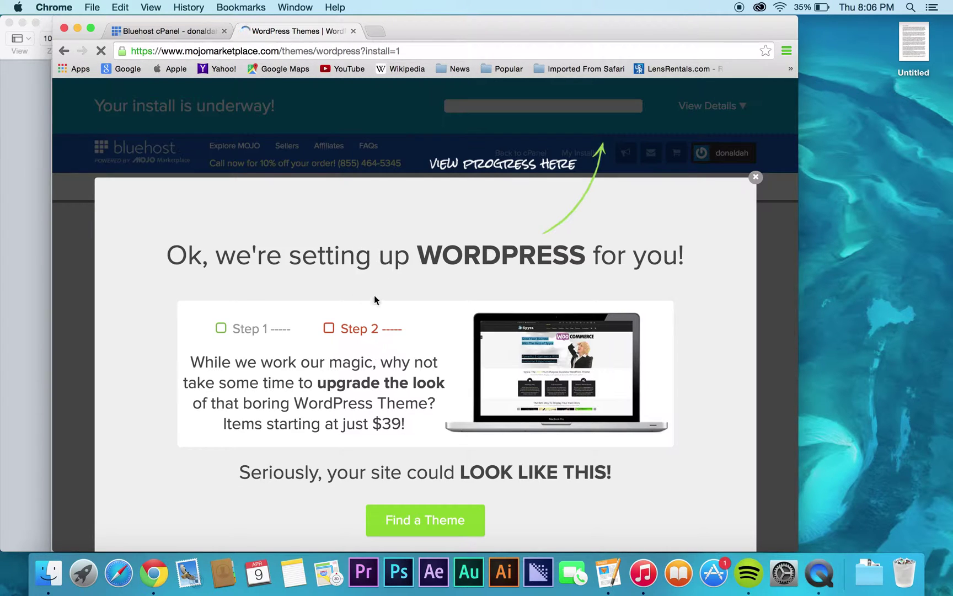
Close the 'we're setting up WordPress' modal to reveal the Themes and Templates page
{"action": "scroll", "coordinate": [372, 342], "scroll_direction": "down", "scroll_amount": 3}
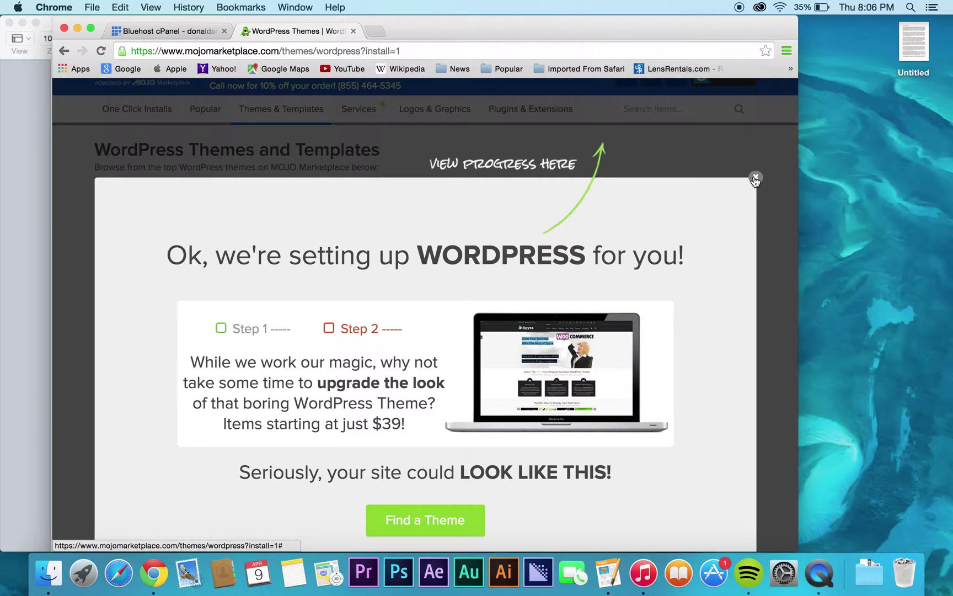
{"action": "scroll", "coordinate": [726, 268], "scroll_direction": "down", "scroll_amount": 5}
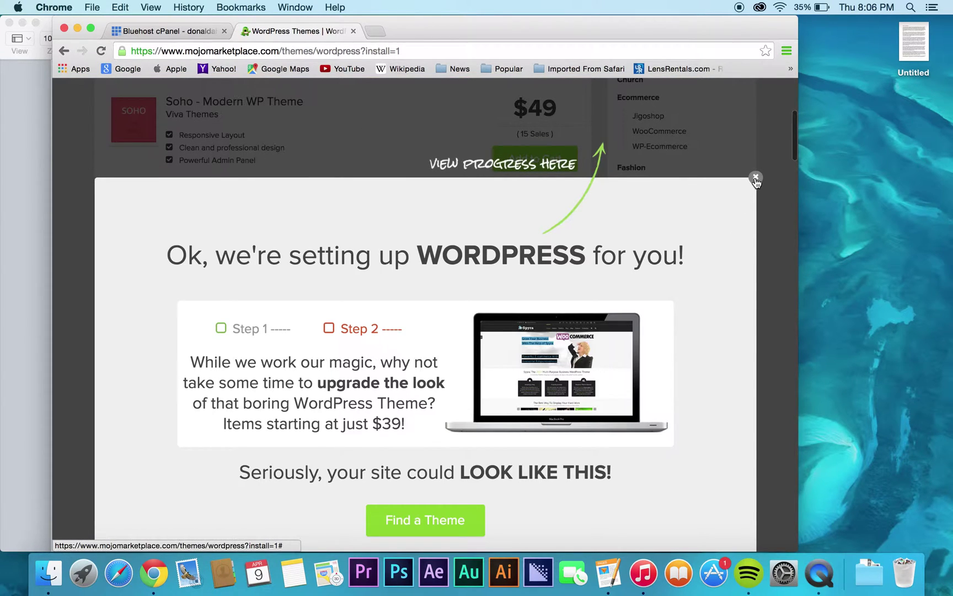
{"action": "left_click", "coordinate": [755, 178]}
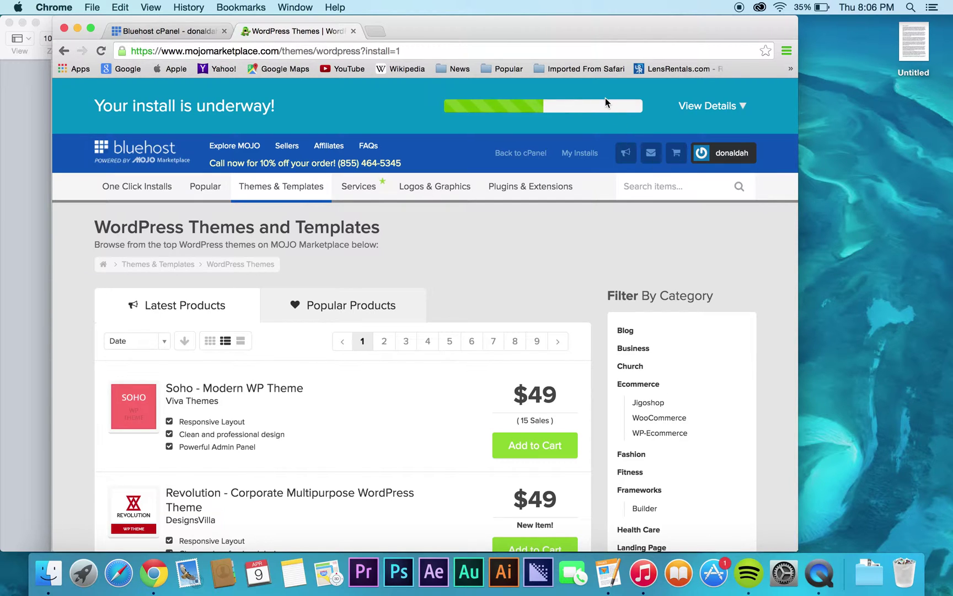
Open View Details on the install banner, browse the theme list, and return to 'Your install is complete!'
{"action": "left_click", "coordinate": [702, 102]}
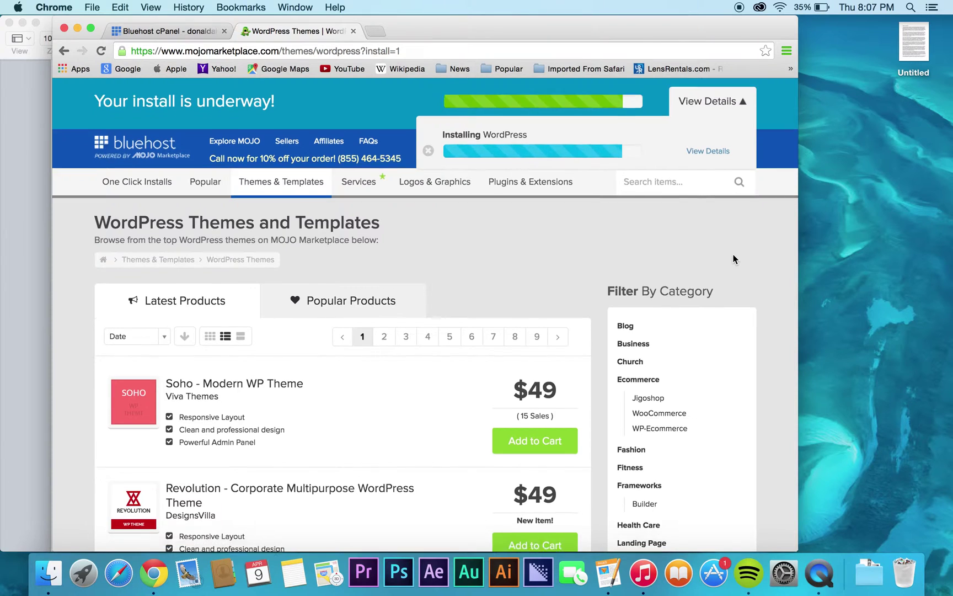
{"action": "scroll", "coordinate": [733, 258], "scroll_direction": "down", "scroll_amount": 2}
{"action": "scroll", "coordinate": [734, 259], "scroll_direction": "down", "scroll_amount": 5}
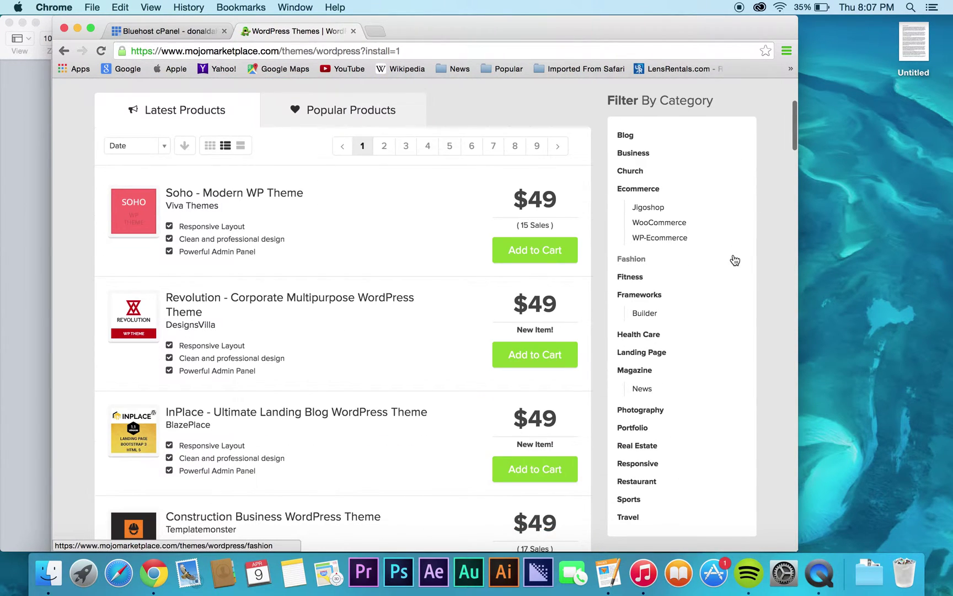
{"action": "scroll", "coordinate": [735, 259], "scroll_direction": "down", "scroll_amount": 3}
{"action": "scroll", "coordinate": [735, 260], "scroll_direction": "down", "scroll_amount": 3}
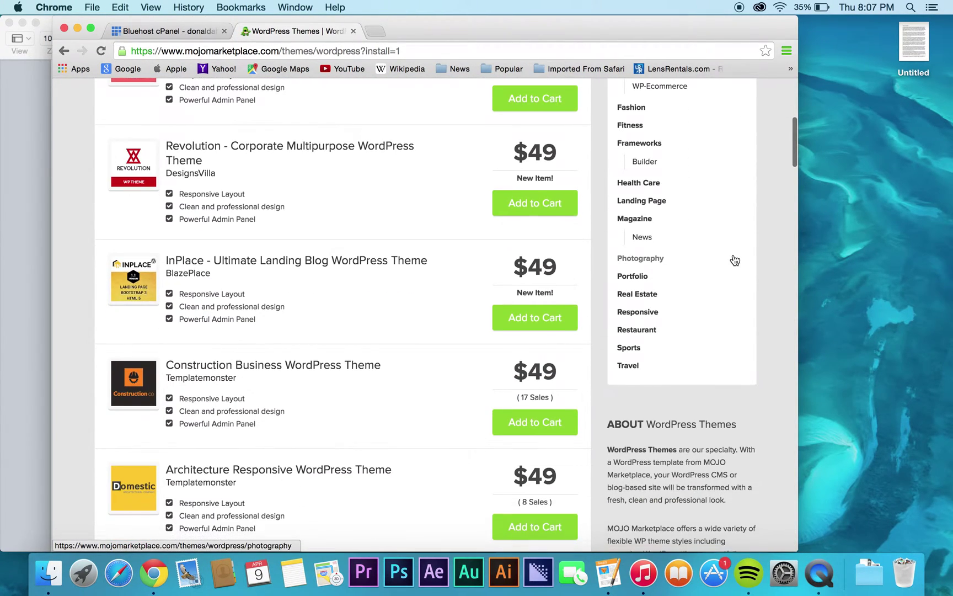
{"action": "scroll", "coordinate": [734, 260], "scroll_direction": "down", "scroll_amount": 8}
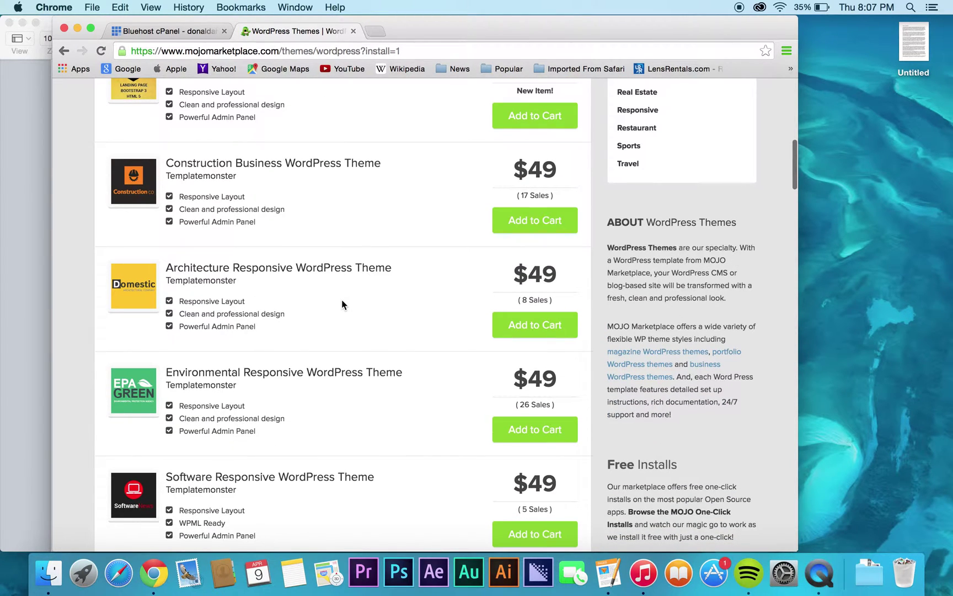
{"action": "scroll", "coordinate": [342, 301], "scroll_direction": "down", "scroll_amount": 5}
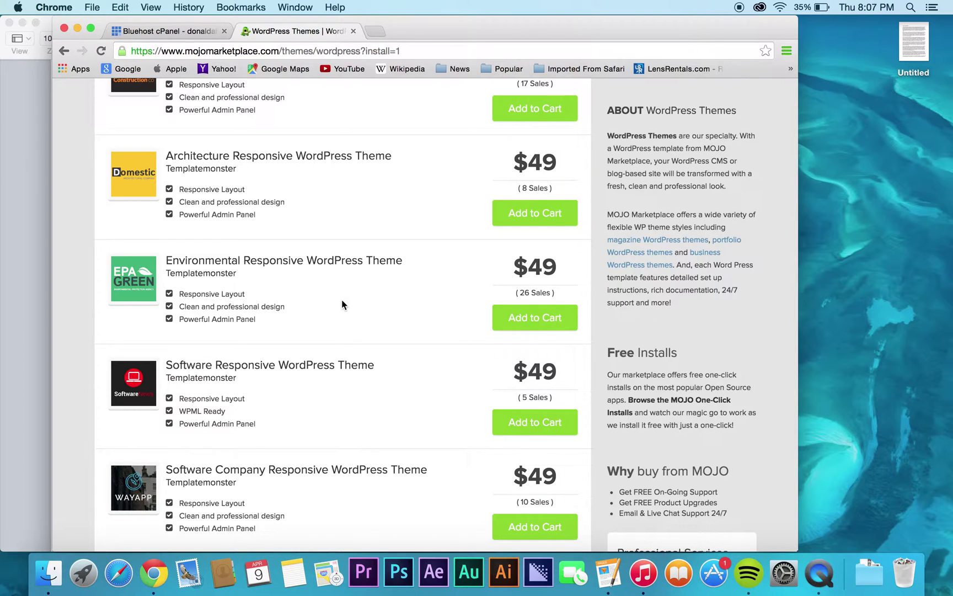
{"action": "scroll", "coordinate": [342, 303], "scroll_direction": "down", "scroll_amount": 10}
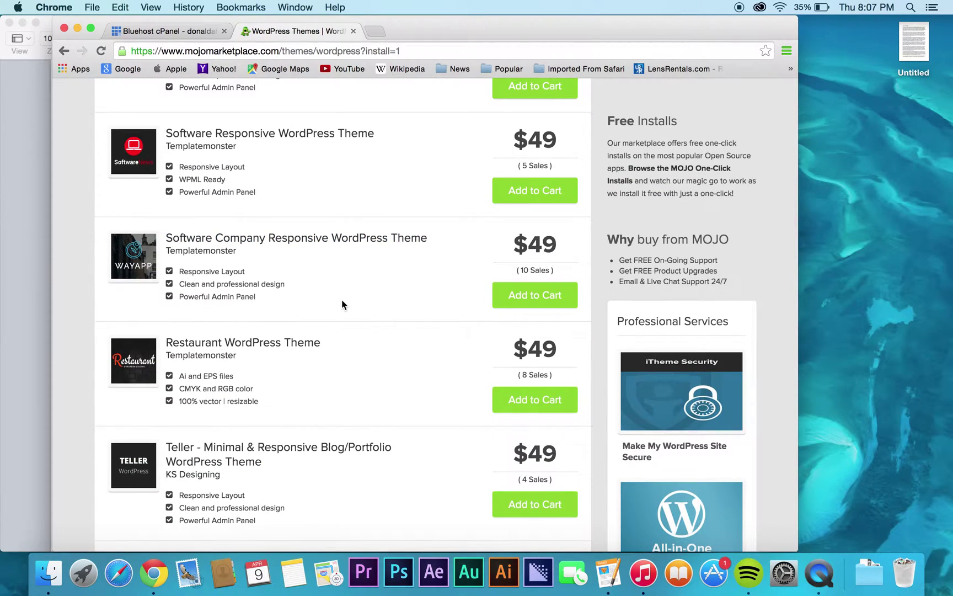
{"action": "scroll", "coordinate": [342, 304], "scroll_direction": "down", "scroll_amount": 4}
{"action": "scroll", "coordinate": [342, 303], "scroll_direction": "down", "scroll_amount": 4}
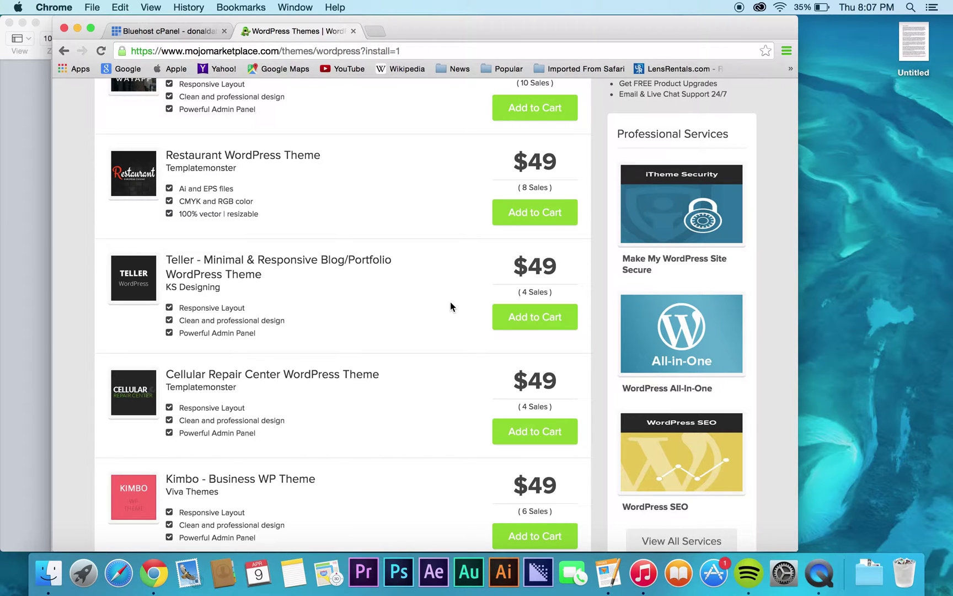
{"action": "scroll", "coordinate": [449, 302], "scroll_direction": "up", "scroll_amount": 20}
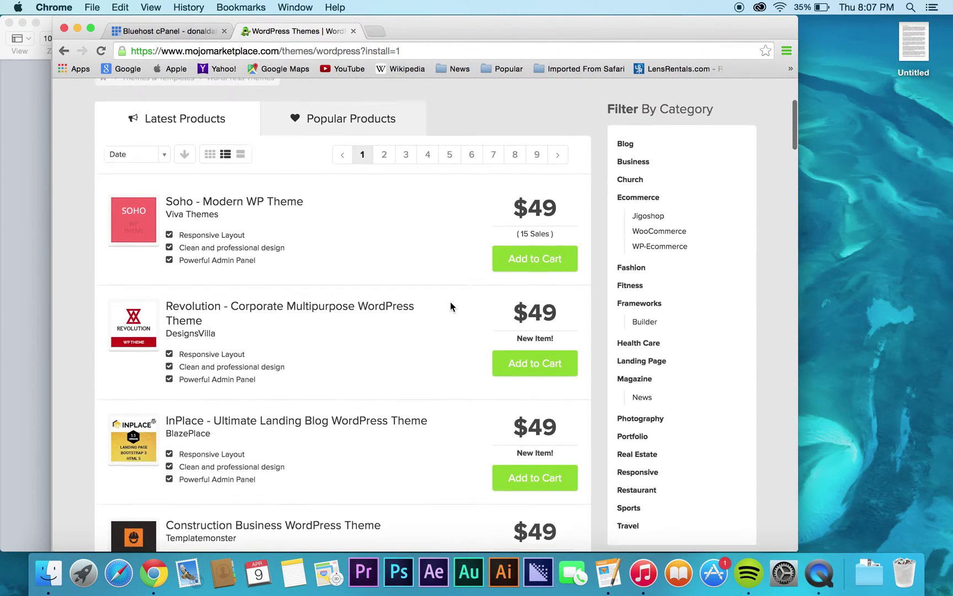
{"action": "scroll", "coordinate": [449, 302], "scroll_direction": "up", "scroll_amount": 4}
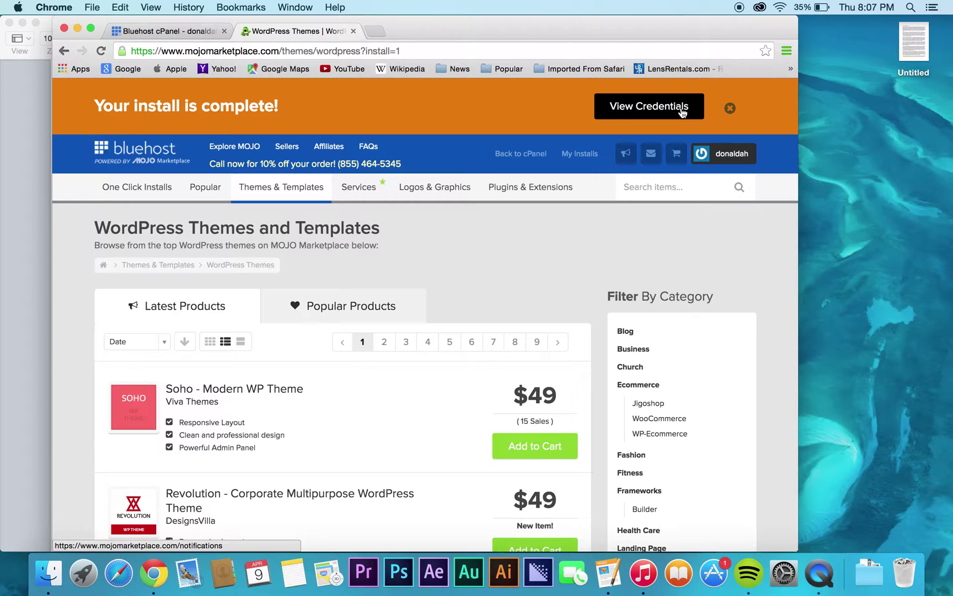
Close the orange 'Your install is complete!' banner to reveal the WordPress Themes and Templates page
{"action": "left_click", "coordinate": [725, 114]}
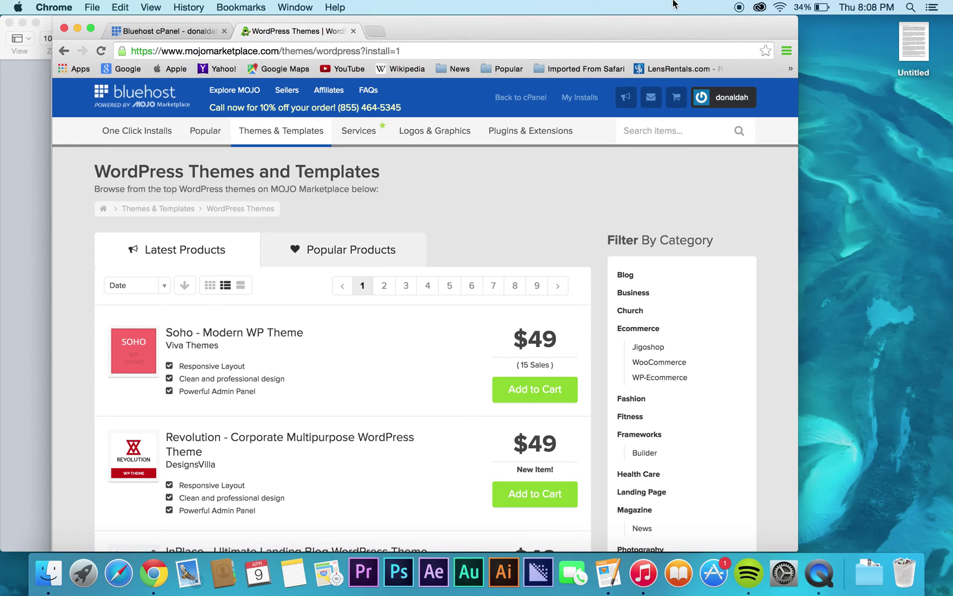
{"action": "left_click", "coordinate": [742, 5]}
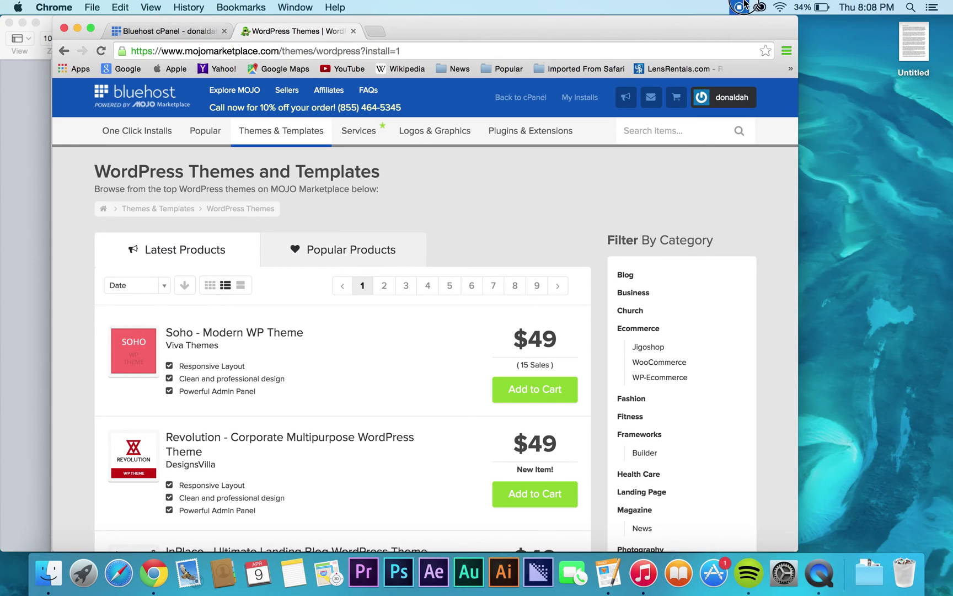